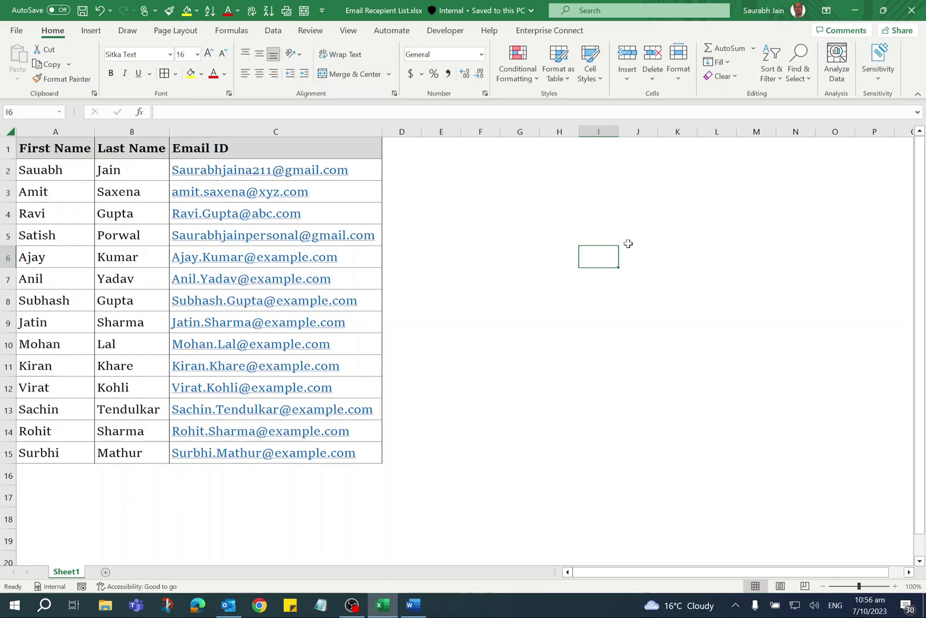
- Restore Email Template.docx in Word, showing the Tech Sessions banner and 'Dear ,' greeting
{"action": "key", "text": "alt+Tab"}
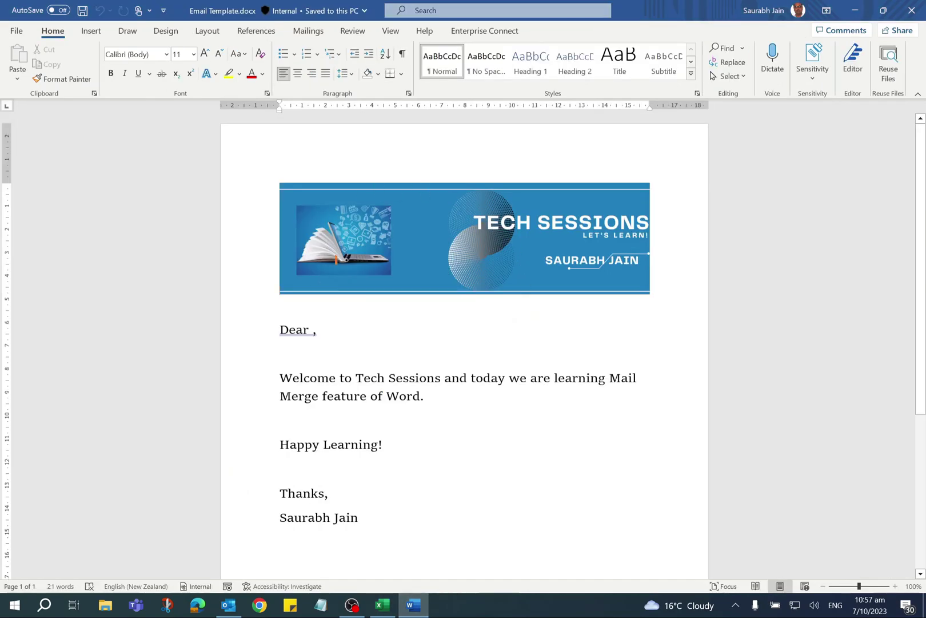
{"action": "left_click", "coordinate": [855, 11]}
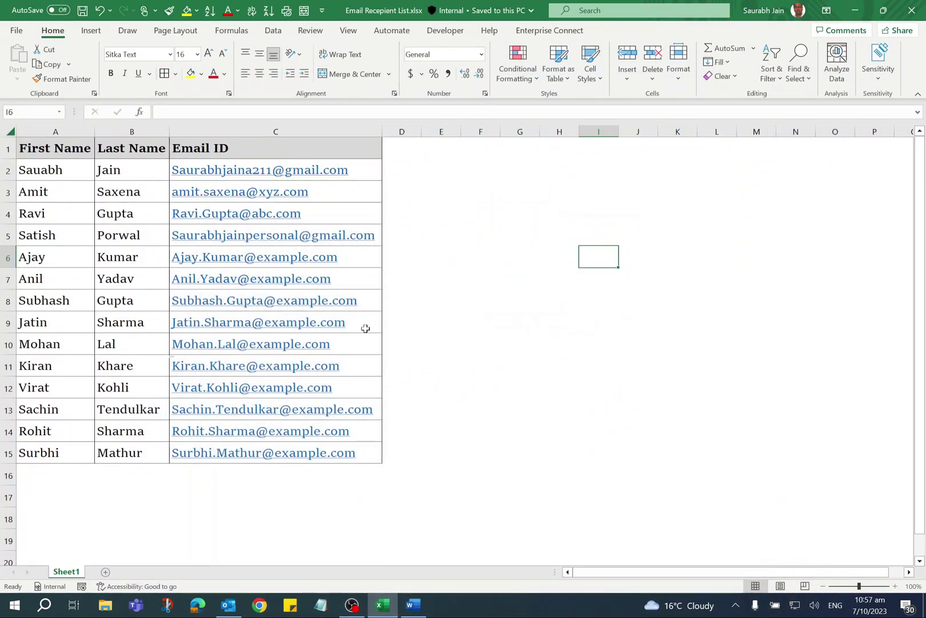
{"action": "left_click", "coordinate": [416, 607]}
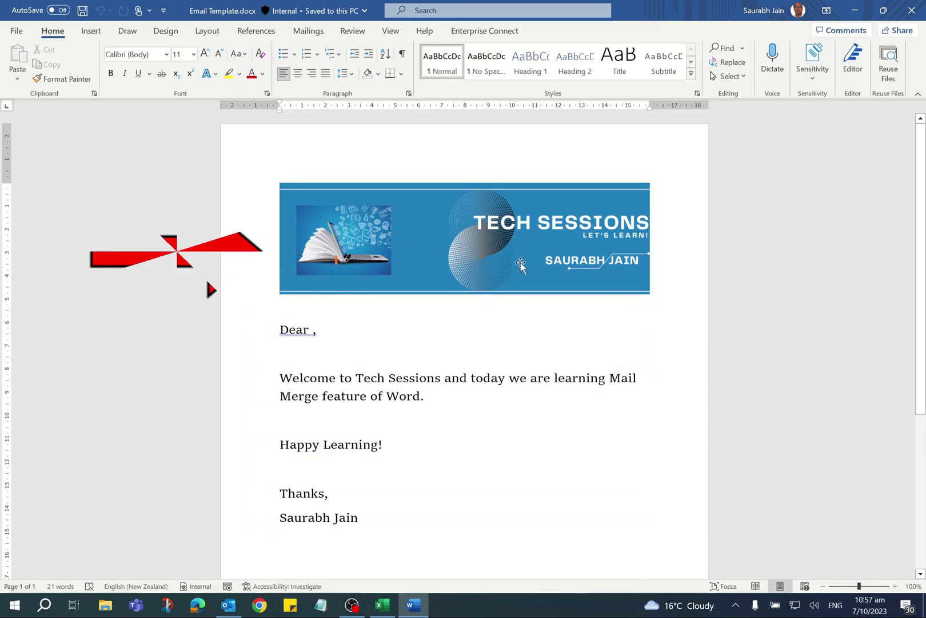
- Minimize Word and inspect the First Name, Last Name and Email ID columns in Email Recipient List.xlsx
{"action": "left_click", "coordinate": [855, 10]}
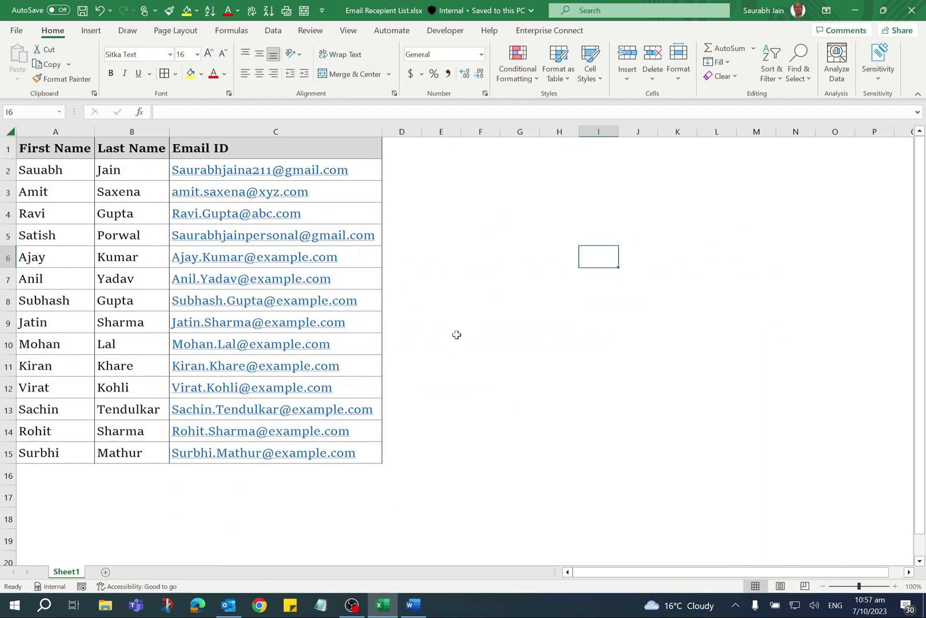
{"action": "left_click", "coordinate": [62, 131]}
{"action": "left_click", "coordinate": [131, 132]}
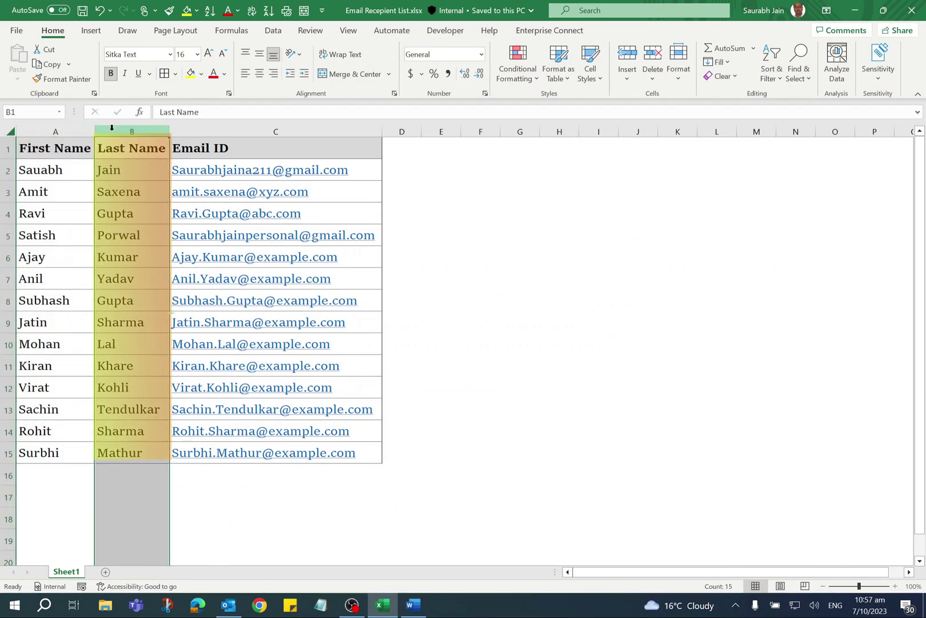
{"action": "left_click", "coordinate": [228, 130]}
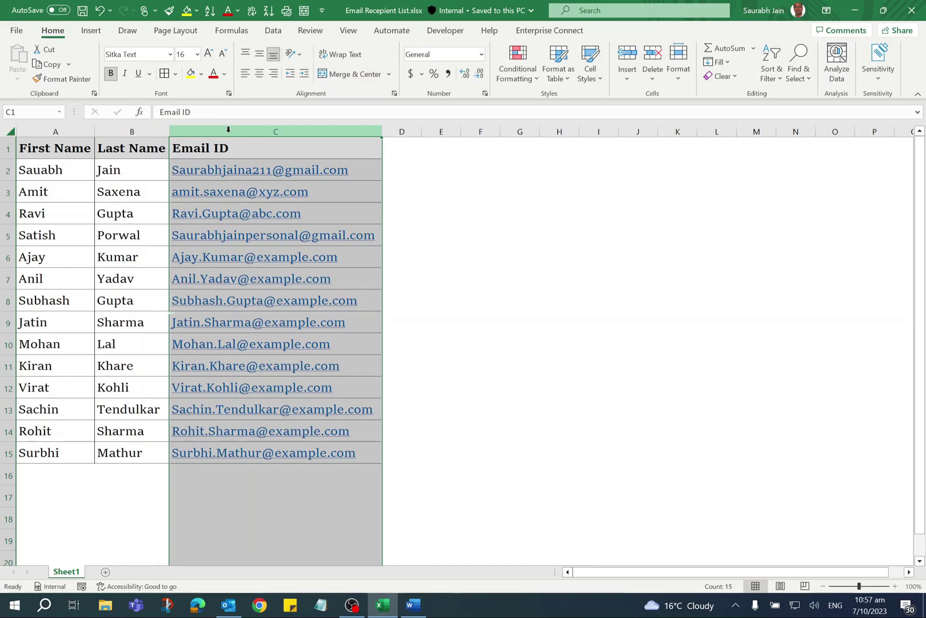
{"action": "left_click", "coordinate": [480, 300]}
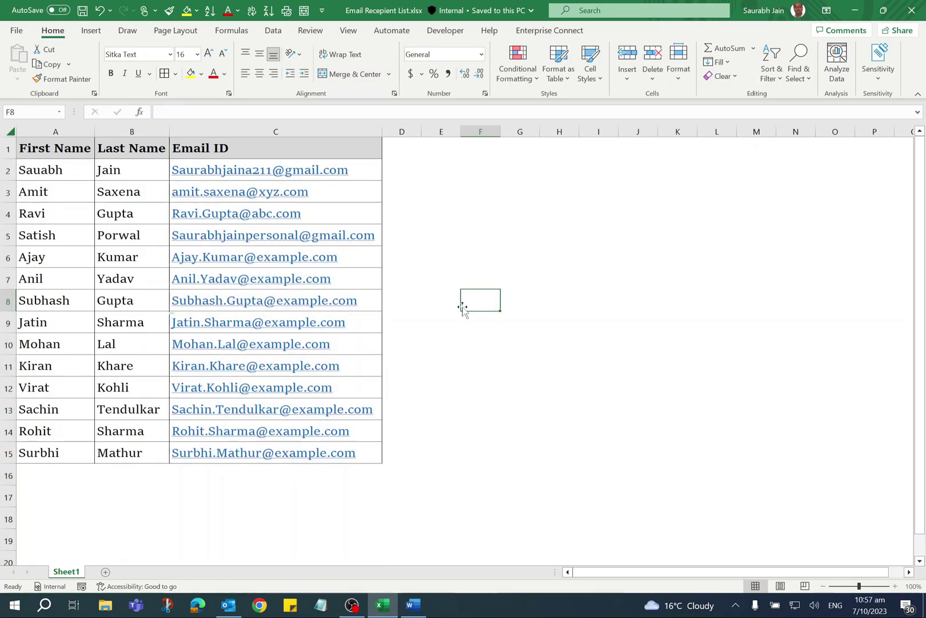
- Return to Email Template.docx and open the Start Mail Merge choices on the Mailings tab
{"action": "left_click", "coordinate": [413, 605]}
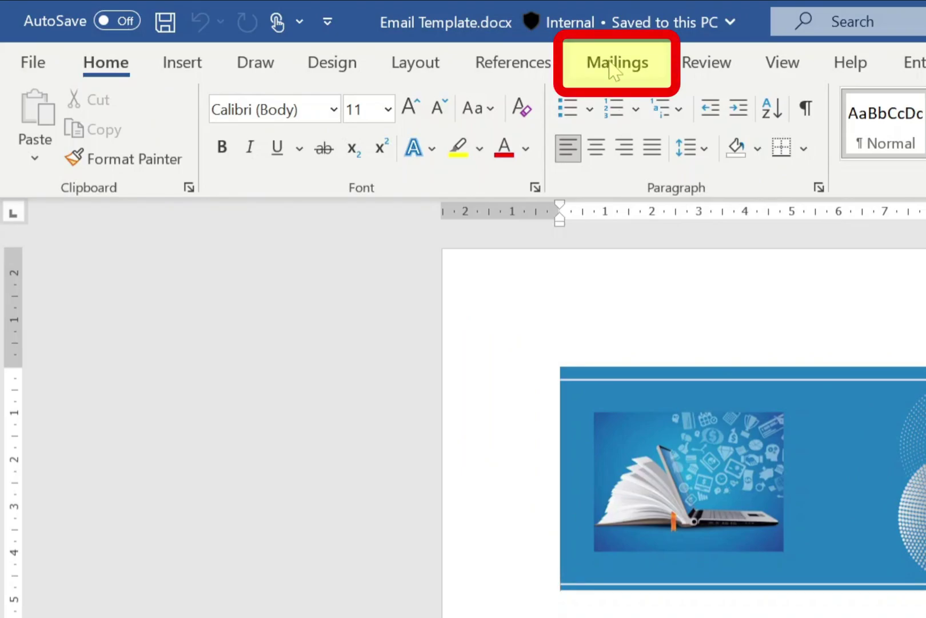
{"action": "left_click", "coordinate": [611, 67]}
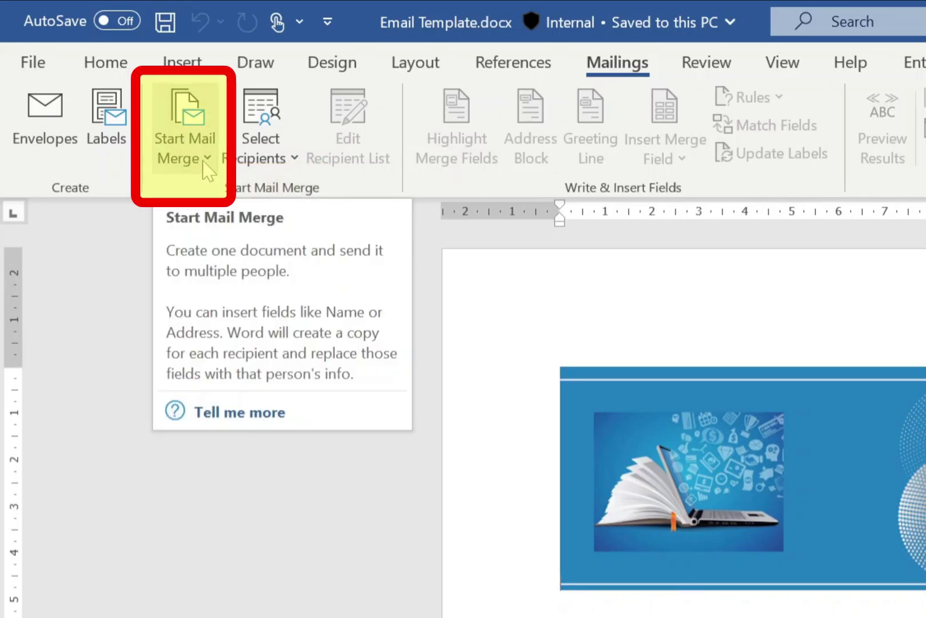
{"action": "left_click", "coordinate": [207, 170]}
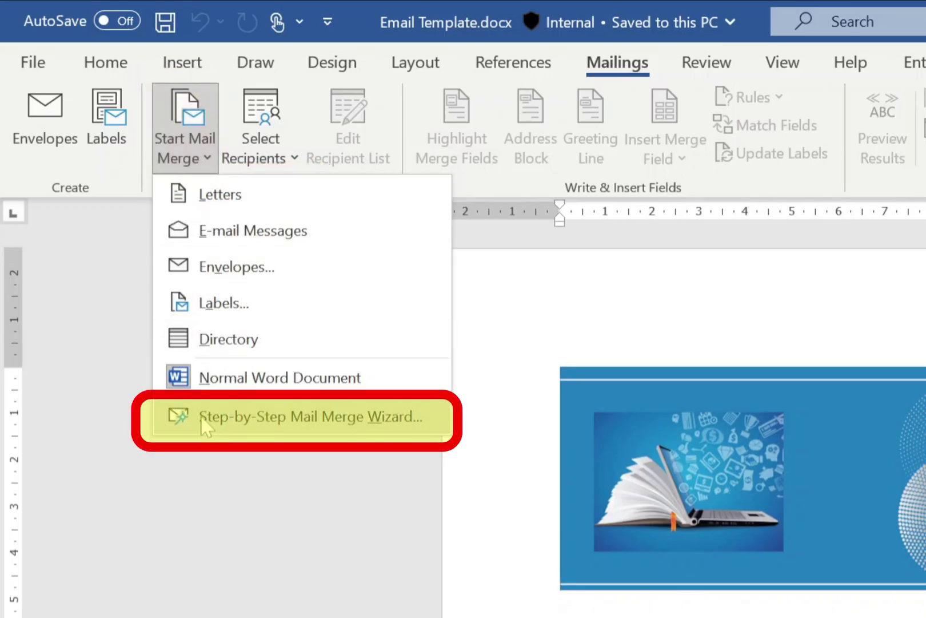
- Launch the Step-by-Step Mail Merge Wizard with E-mail messages as the document type
{"action": "left_click", "coordinate": [410, 424]}
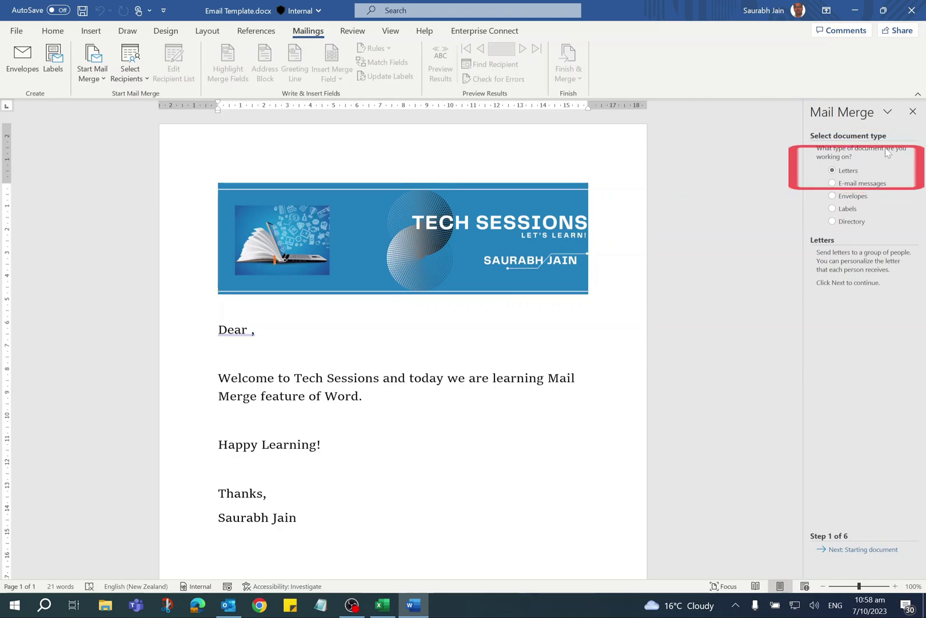
{"action": "left_click", "coordinate": [838, 186]}
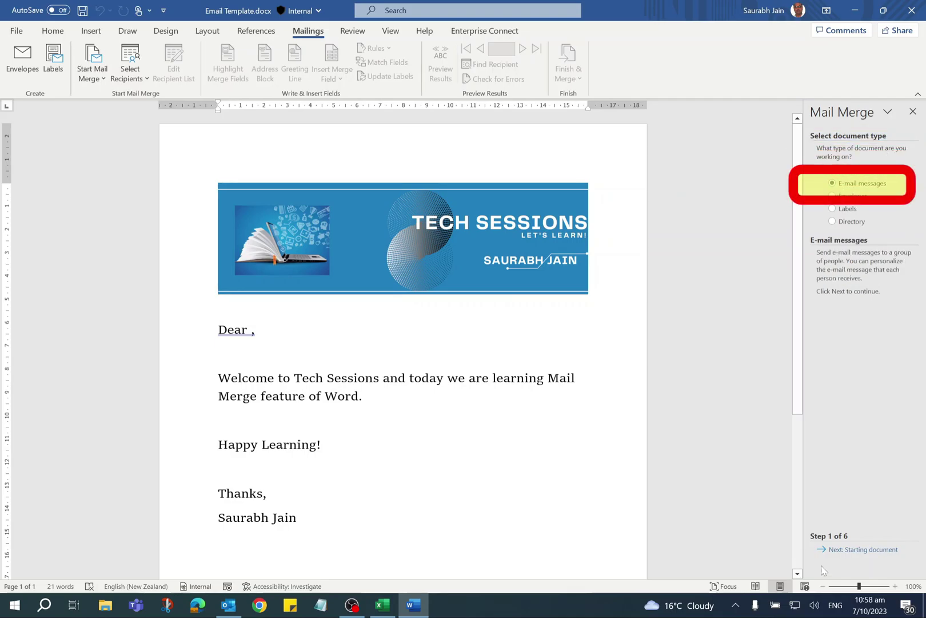
{"action": "left_click", "coordinate": [858, 550]}
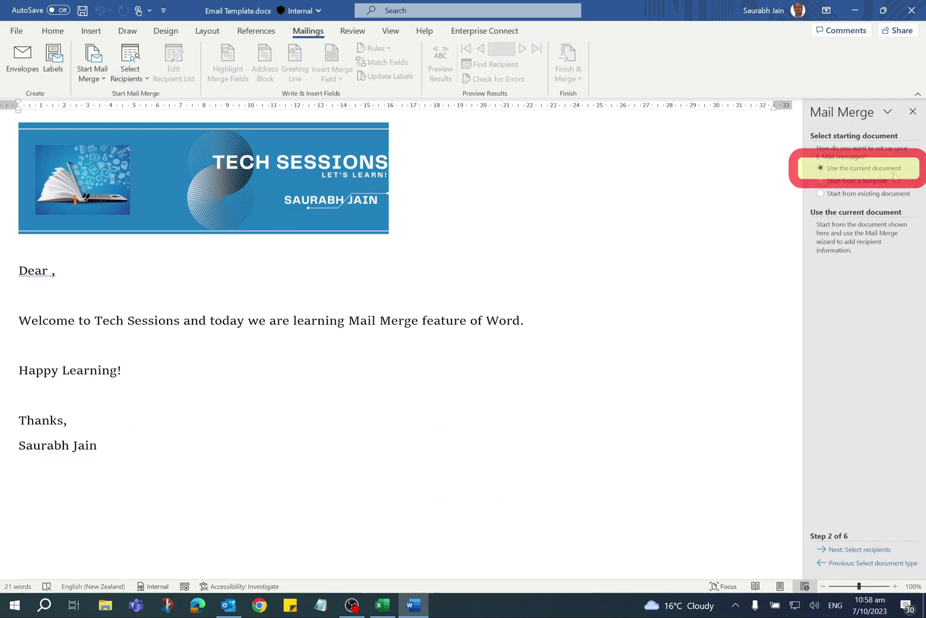
- Browse to and open Email Recepient List.xlsx as the mail merge recipient source
{"action": "left_click", "coordinate": [868, 549]}
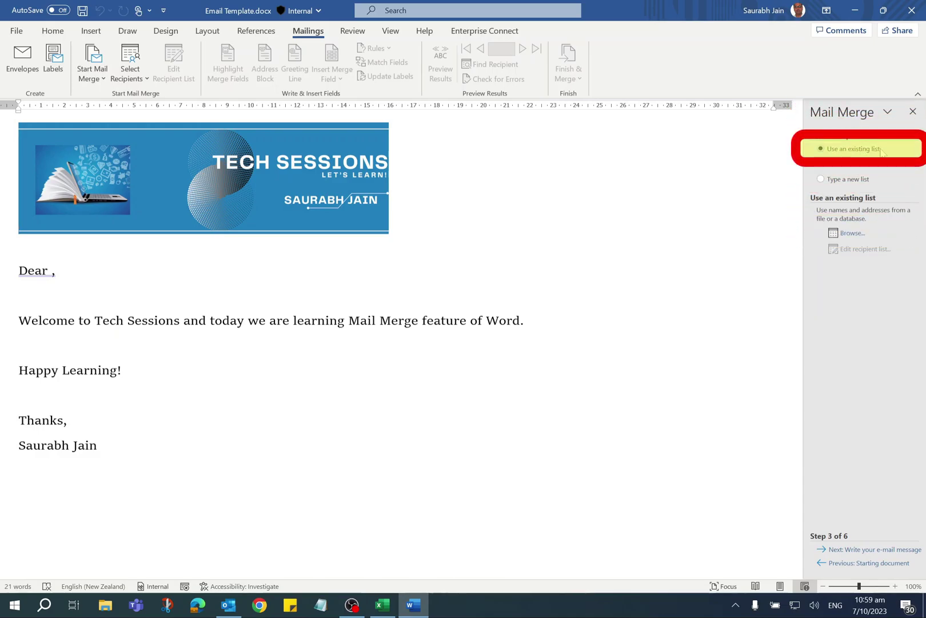
{"action": "left_click", "coordinate": [851, 237]}
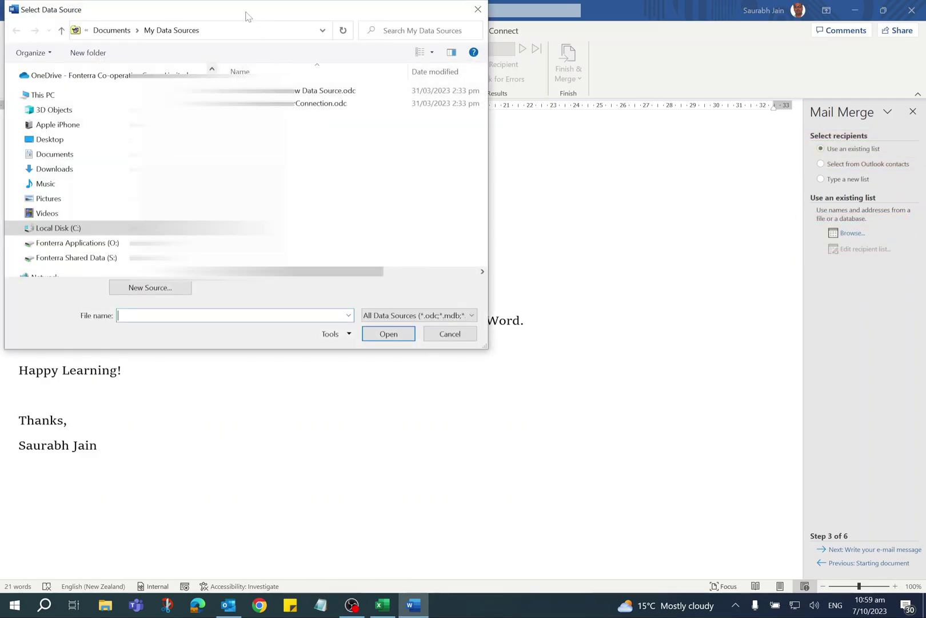
{"action": "left_click_drag", "start_coordinate": [247, 16], "coordinate": [350, 24]}
{"action": "scroll", "coordinate": [218, 171], "scroll_direction": "up", "scroll_amount": 5}
{"action": "left_click", "coordinate": [217, 236]}
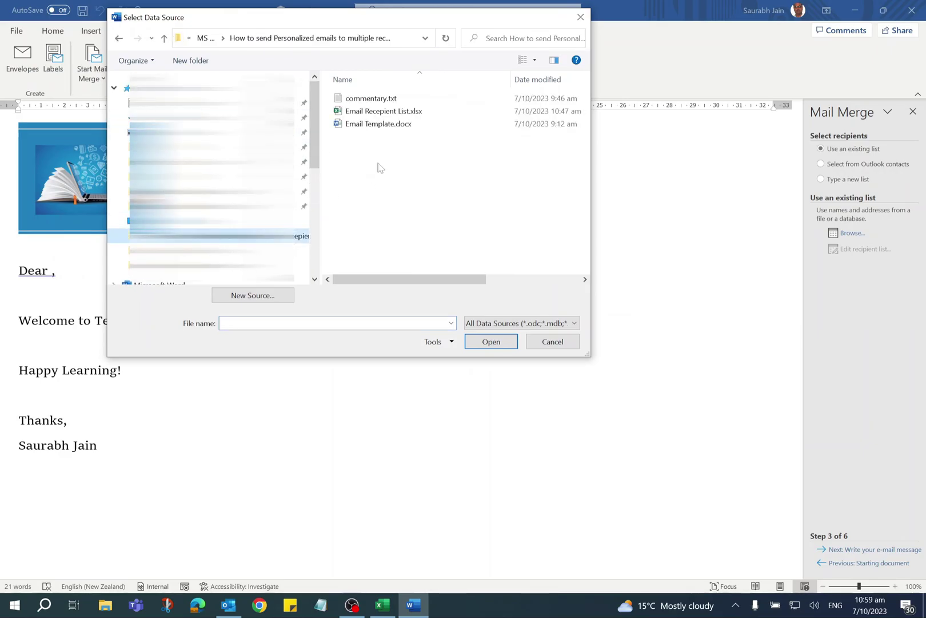
{"action": "left_click", "coordinate": [386, 113]}
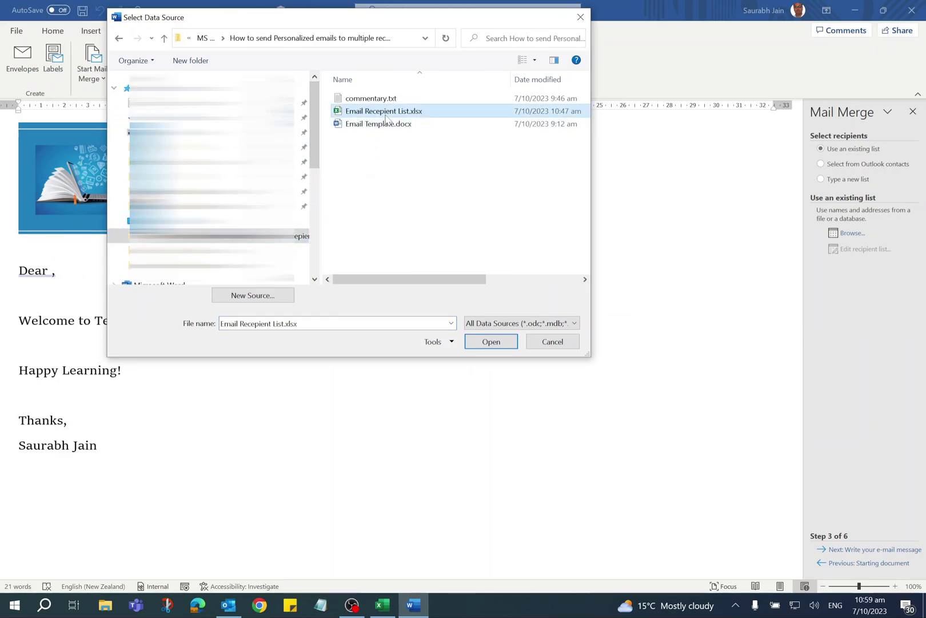
{"action": "left_click", "coordinate": [492, 343]}
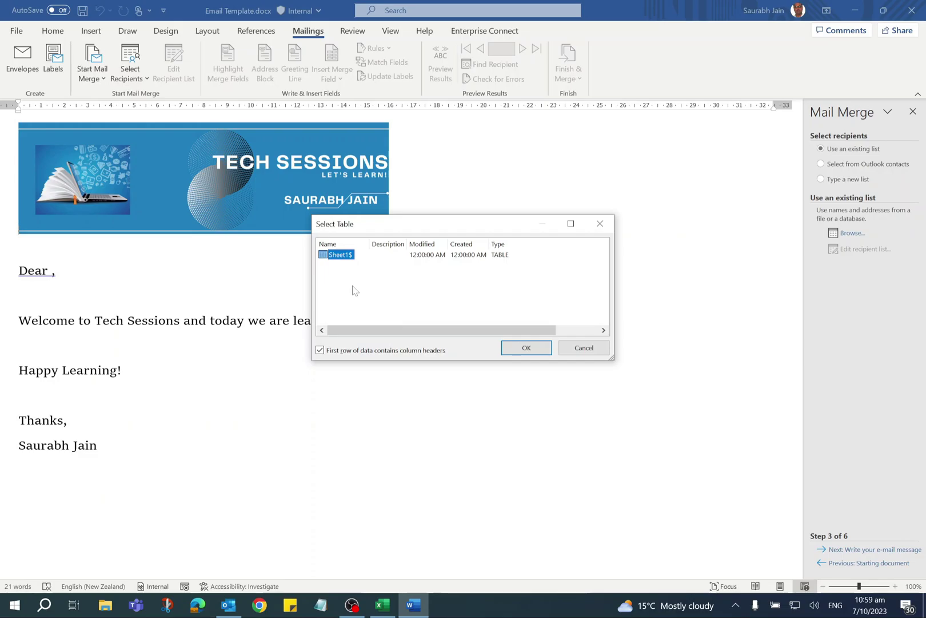
- Glance at the Excel list, then accept Sheet1$ with column headers as the recipient table
{"action": "left_click", "coordinate": [383, 605]}
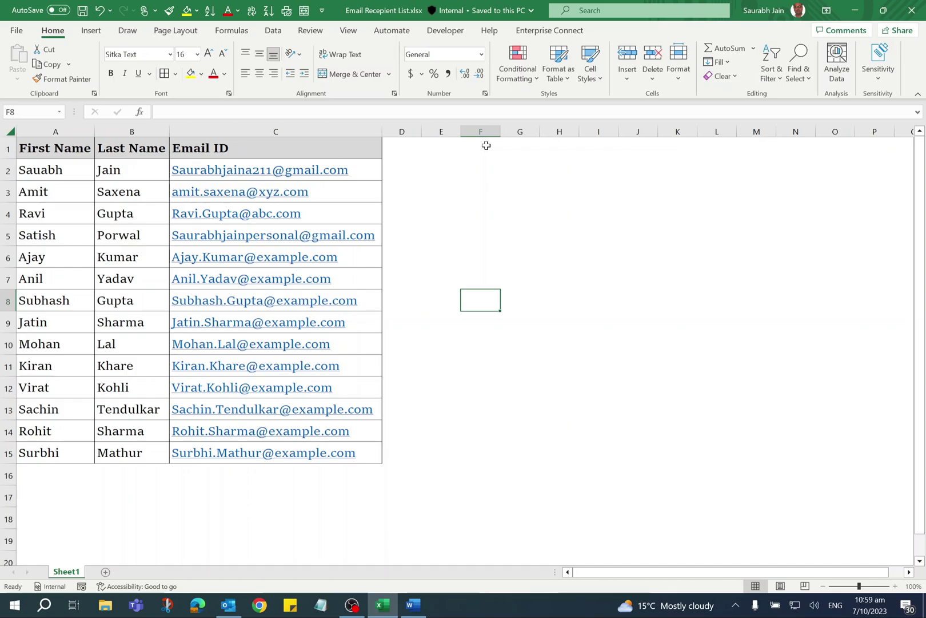
{"action": "left_click", "coordinate": [855, 10]}
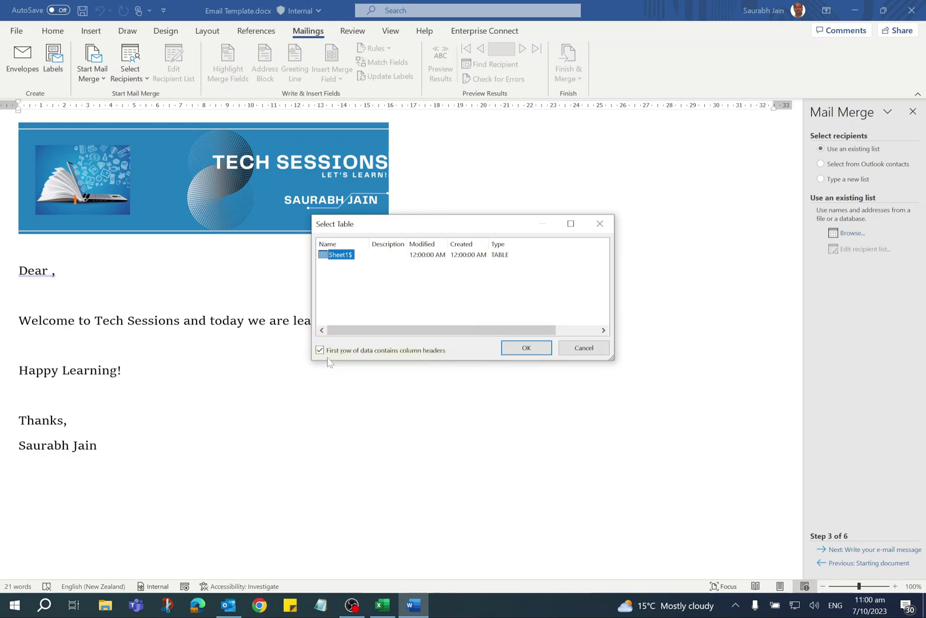
{"action": "left_click", "coordinate": [525, 348]}
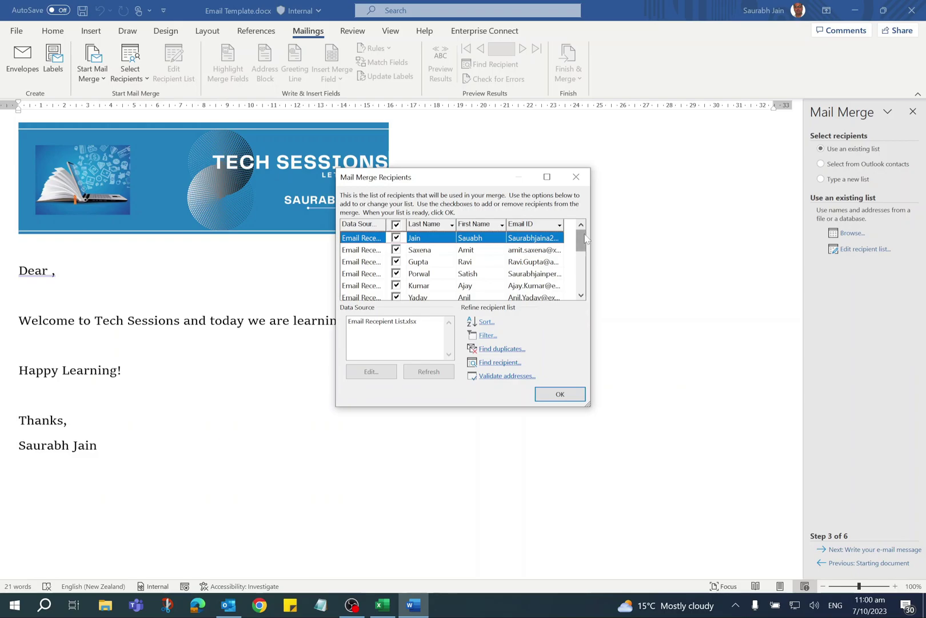
- Edit the data source, correcting one recipient's email domain from 'example' to 'gmail'
{"action": "mouse_move", "coordinate": [586, 239]}
{"action": "left_mouse_down"}
{"action": "mouse_move", "coordinate": [585, 303]}
{"action": "mouse_move", "coordinate": [592, 237]}
{"action": "left_mouse_up"}
{"action": "left_click", "coordinate": [378, 321]}
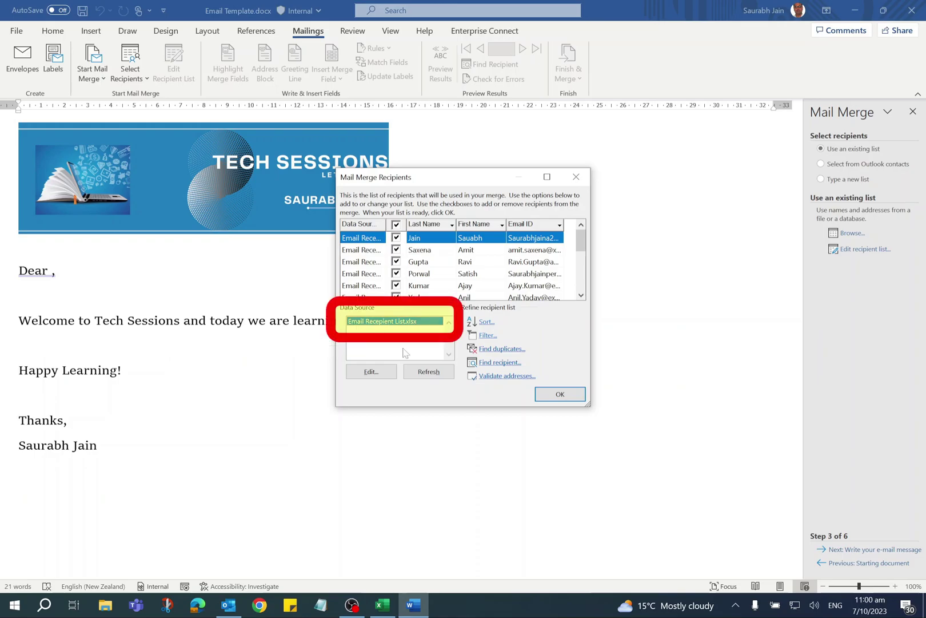
{"action": "left_click", "coordinate": [371, 372]}
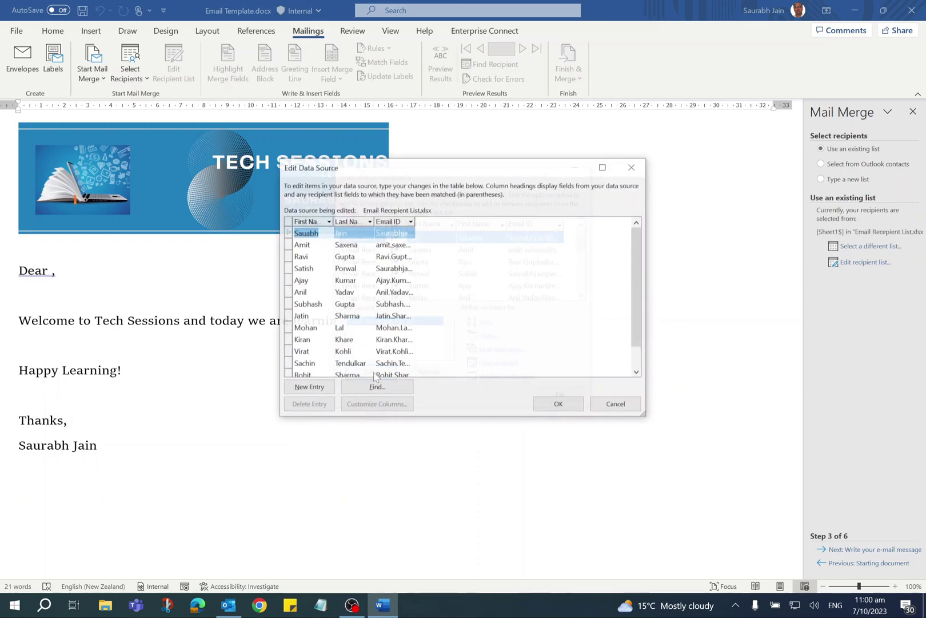
{"action": "left_click", "coordinate": [442, 319]}
{"action": "double_click", "coordinate": [440, 316]}
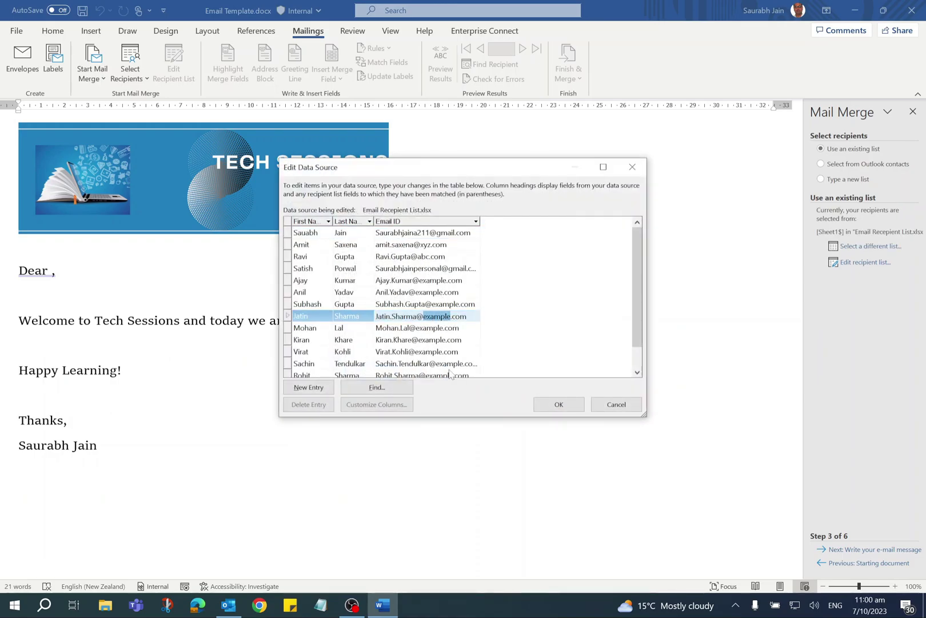
{"action": "type", "text": "gmail"}
- Save the edited recipient list, confirm the update and accept the recipients
{"action": "left_click", "coordinate": [559, 404]}
{"action": "key", "text": "Return"}
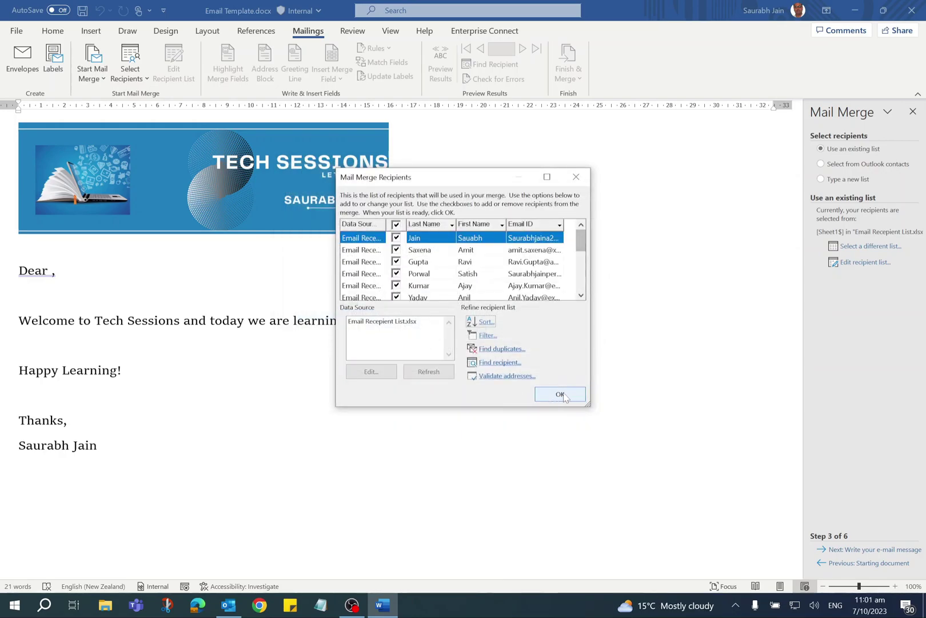
{"action": "left_click", "coordinate": [560, 394]}
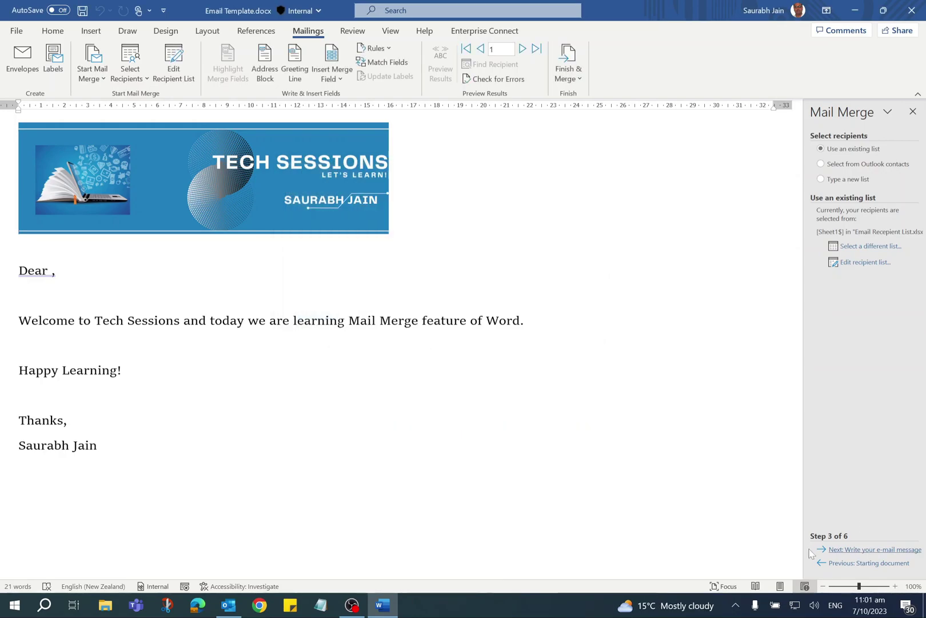
- Advance to step 4 and place the cursor right after 'Dear ' in the greeting
{"action": "left_click", "coordinate": [853, 550]}
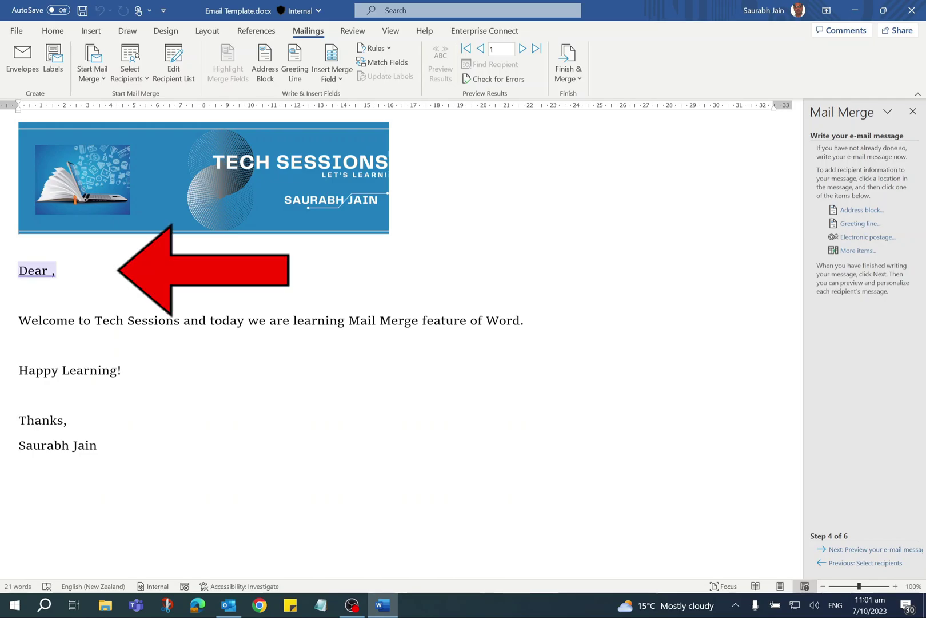
{"action": "left_click", "coordinate": [52, 270]}
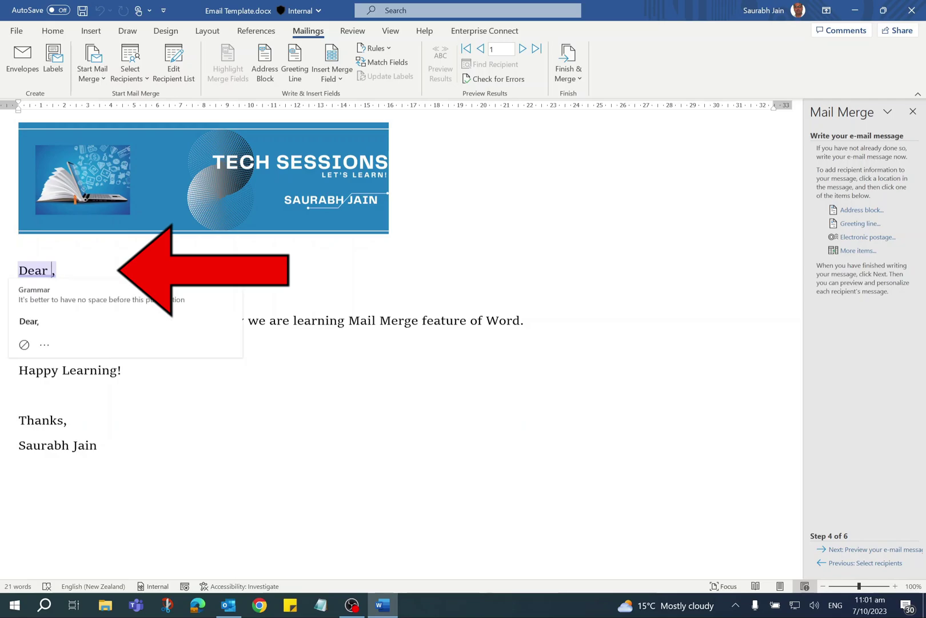
- Insert an Address Block in the first-name-only 'Joshua' format, previewing six recipients first
{"action": "left_click", "coordinate": [869, 211]}
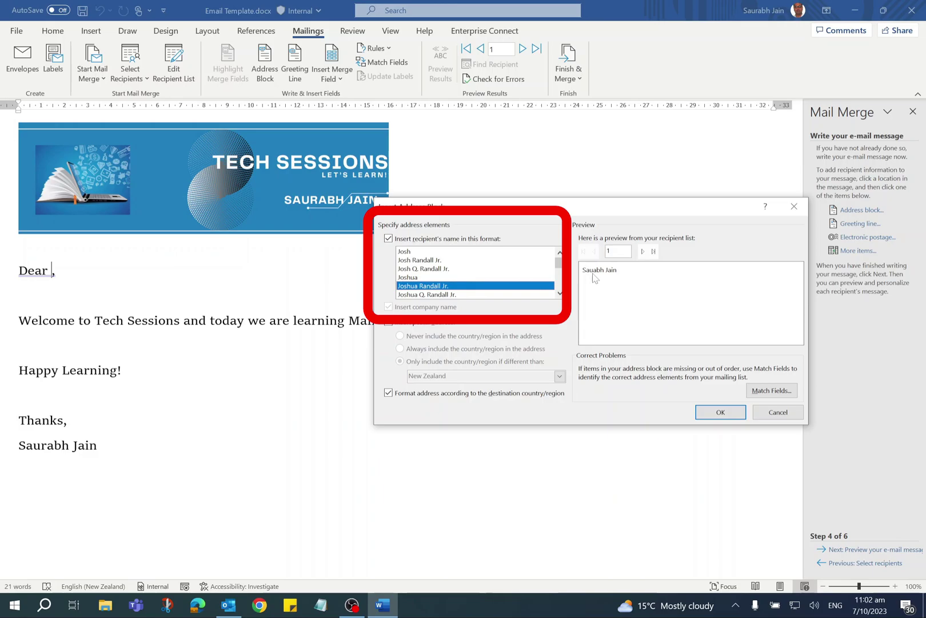
{"action": "left_click", "coordinate": [411, 277]}
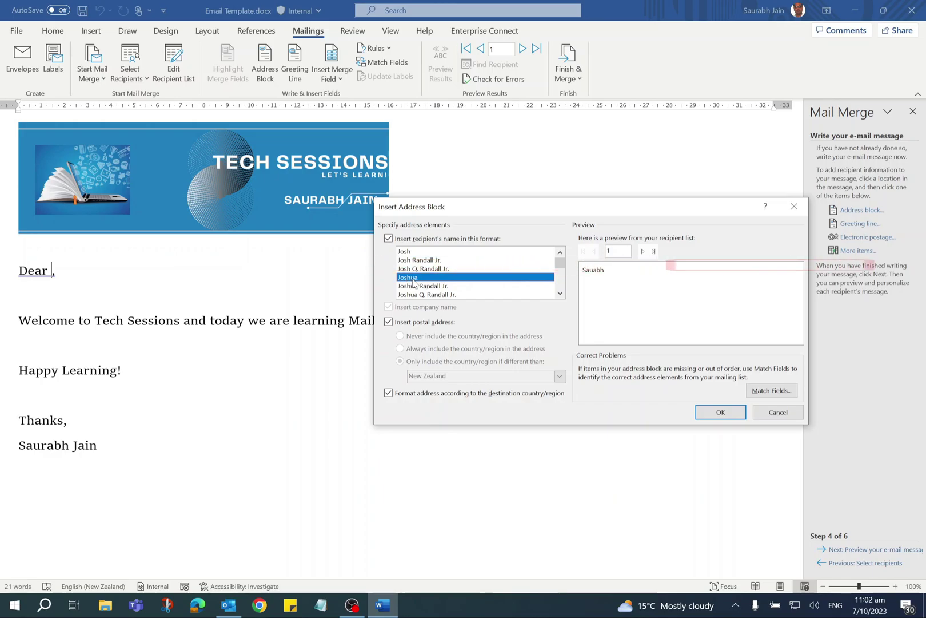
{"action": "left_click", "coordinate": [643, 251]}
{"action": "left_click", "coordinate": [643, 252]}
{"action": "left_click", "coordinate": [644, 252]}
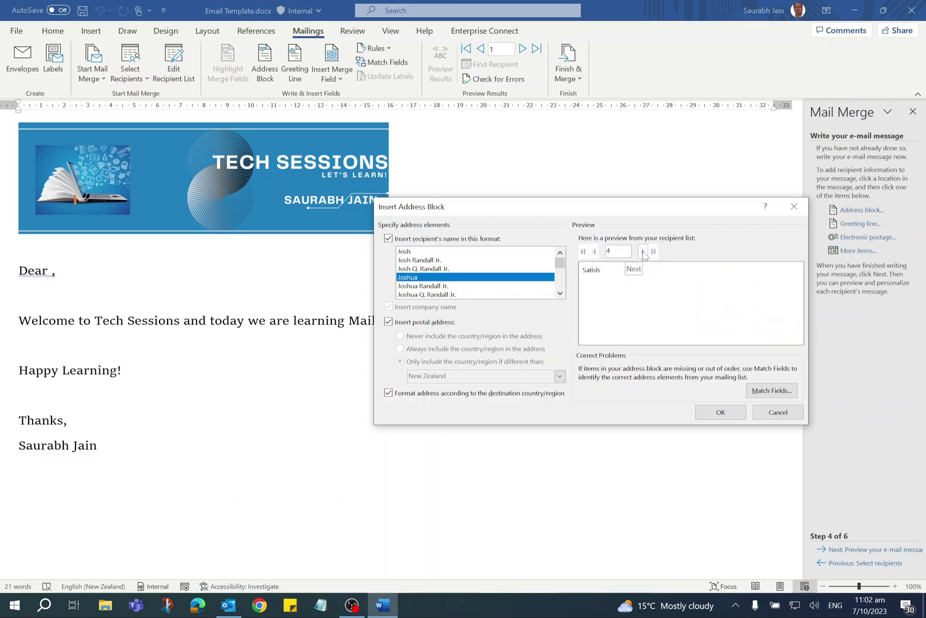
{"action": "left_click", "coordinate": [643, 251]}
{"action": "left_click", "coordinate": [644, 252]}
{"action": "left_click", "coordinate": [644, 251]}
{"action": "left_click", "coordinate": [644, 252]}
{"action": "left_click", "coordinate": [643, 251]}
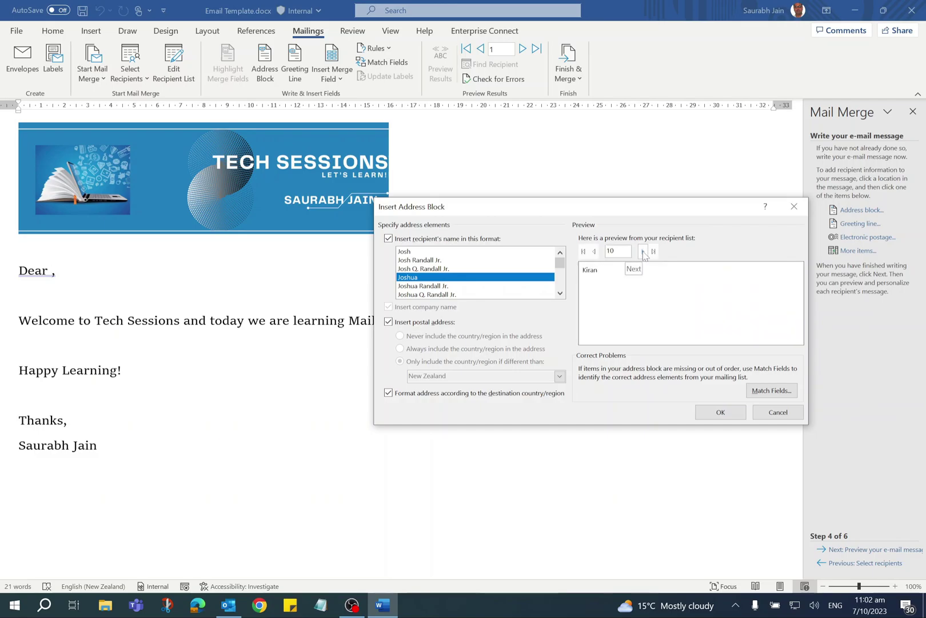
{"action": "left_click", "coordinate": [726, 416]}
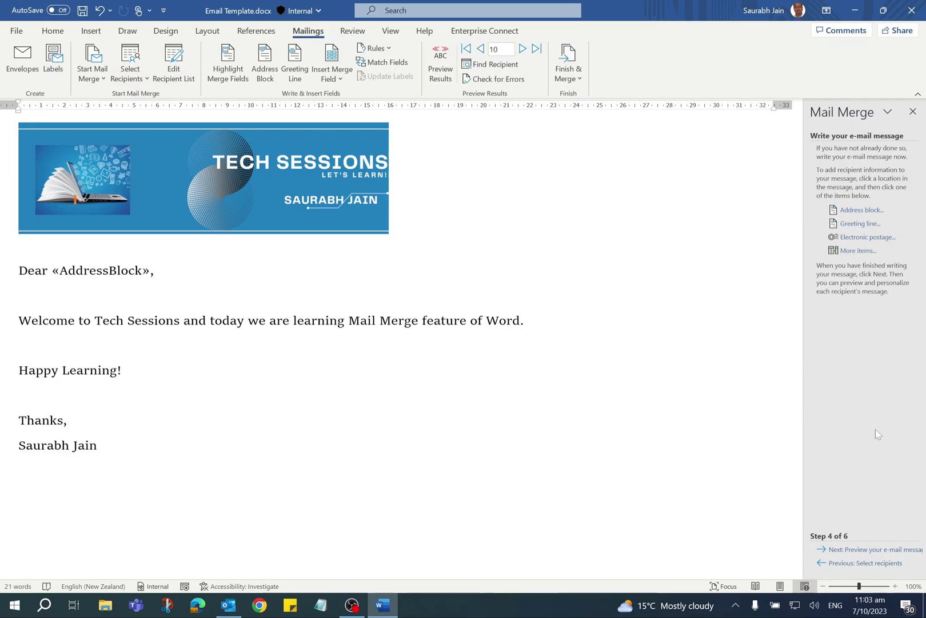
- Preview greetings like 'Dear Ajay,' across recipients, then advance to step 6, Complete the merge
{"action": "left_click", "coordinate": [856, 550]}
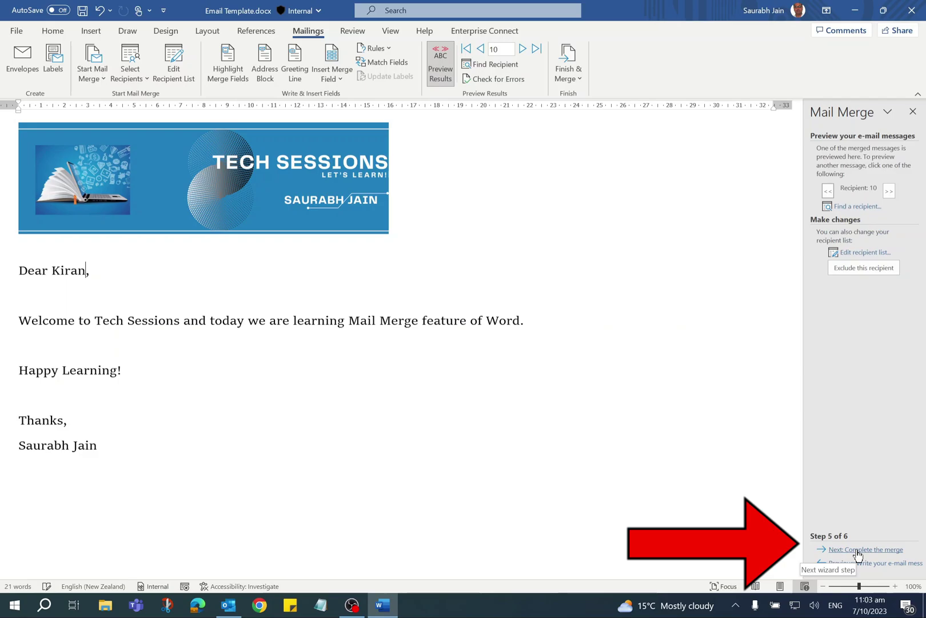
{"action": "left_click", "coordinate": [889, 191]}
{"action": "left_click", "coordinate": [889, 191]}
{"action": "left_click", "coordinate": [828, 191]}
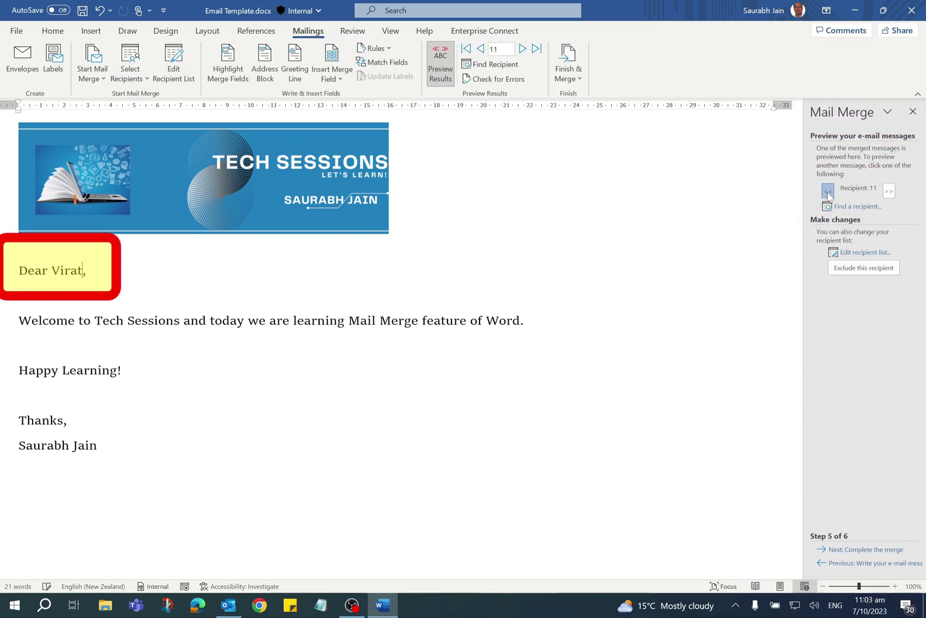
{"action": "left_click", "coordinate": [828, 191]}
{"action": "left_click", "coordinate": [828, 191]}
{"action": "left_click", "coordinate": [828, 191]}
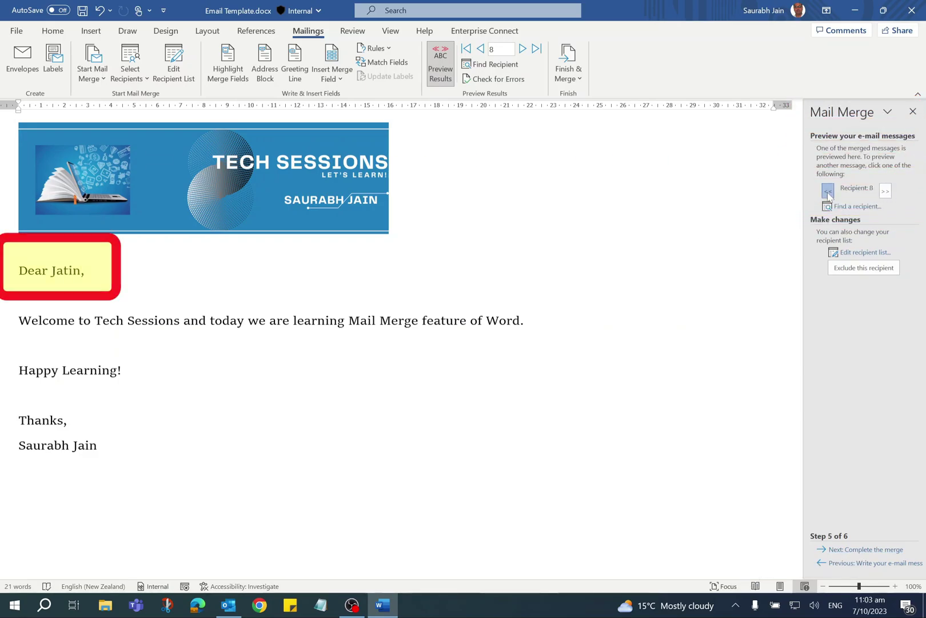
{"action": "left_click", "coordinate": [828, 191]}
{"action": "left_click", "coordinate": [828, 191]}
{"action": "left_click", "coordinate": [828, 191]}
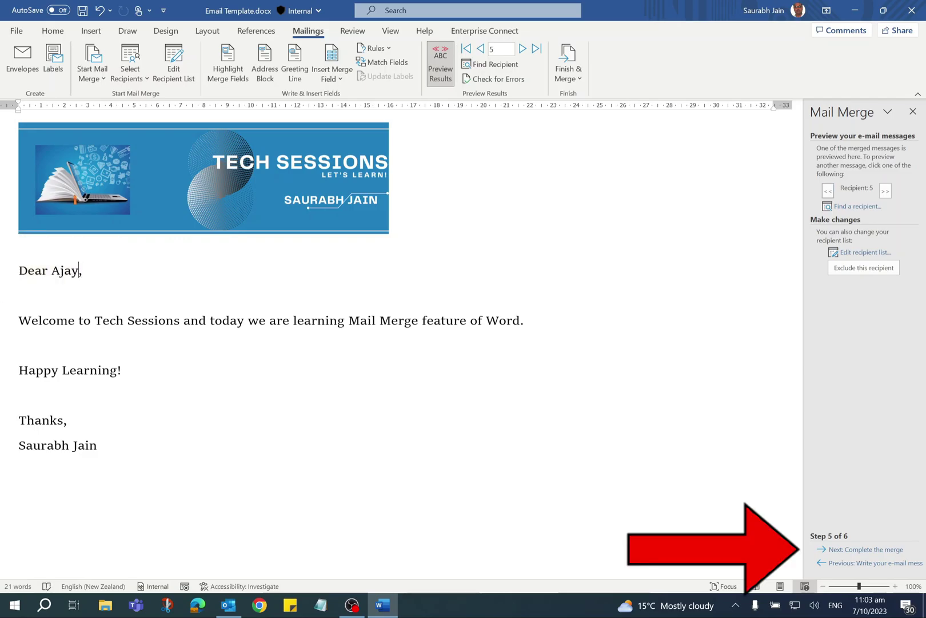
{"action": "left_click", "coordinate": [871, 550]}
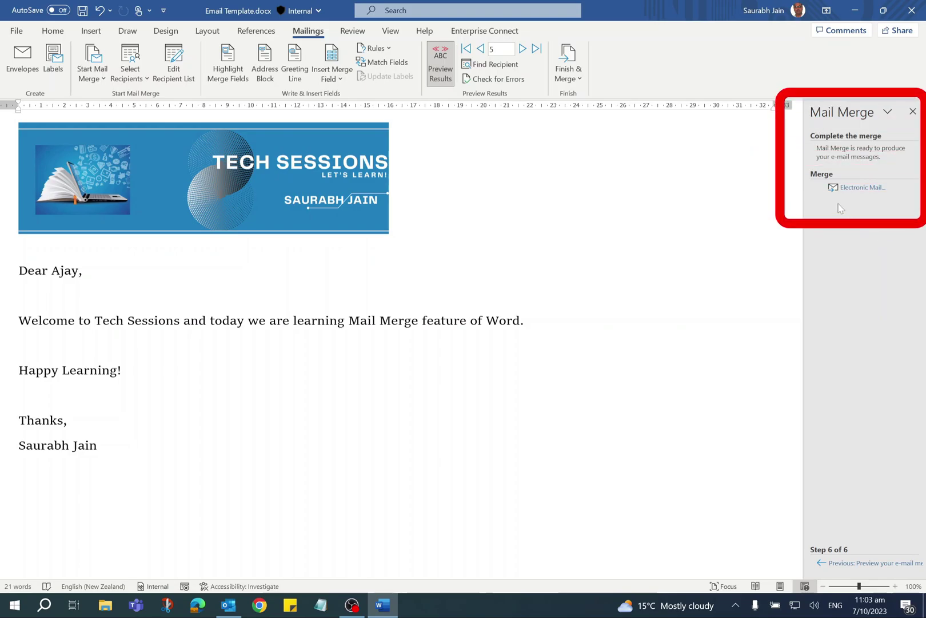
- Merge to e-mail addressed to Email_ID with subject 'Welcome to Tech Sessions' in HTML for all records
{"action": "left_click", "coordinate": [864, 188]}
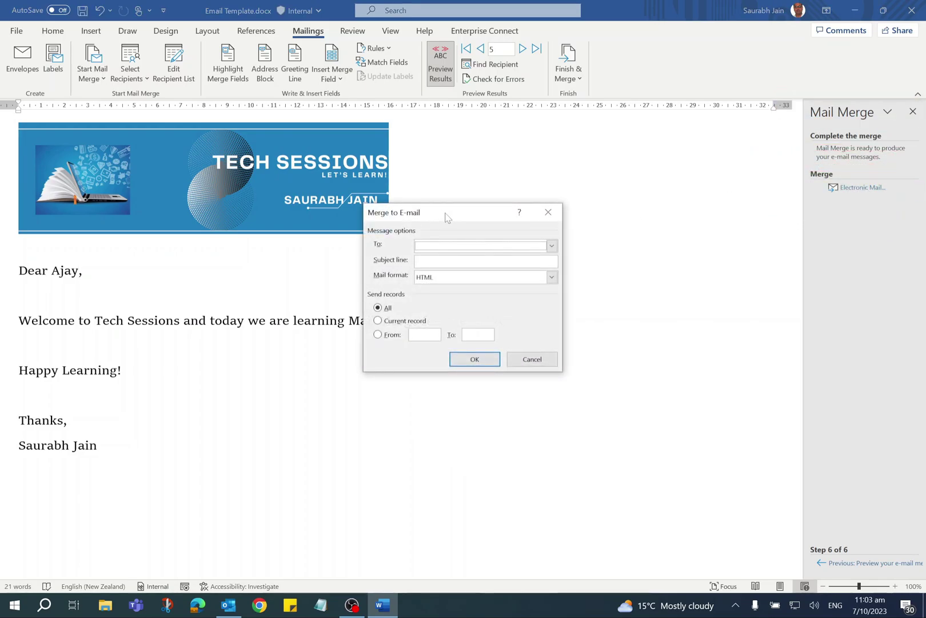
{"action": "left_click_drag", "start_coordinate": [446, 217], "coordinate": [553, 190]}
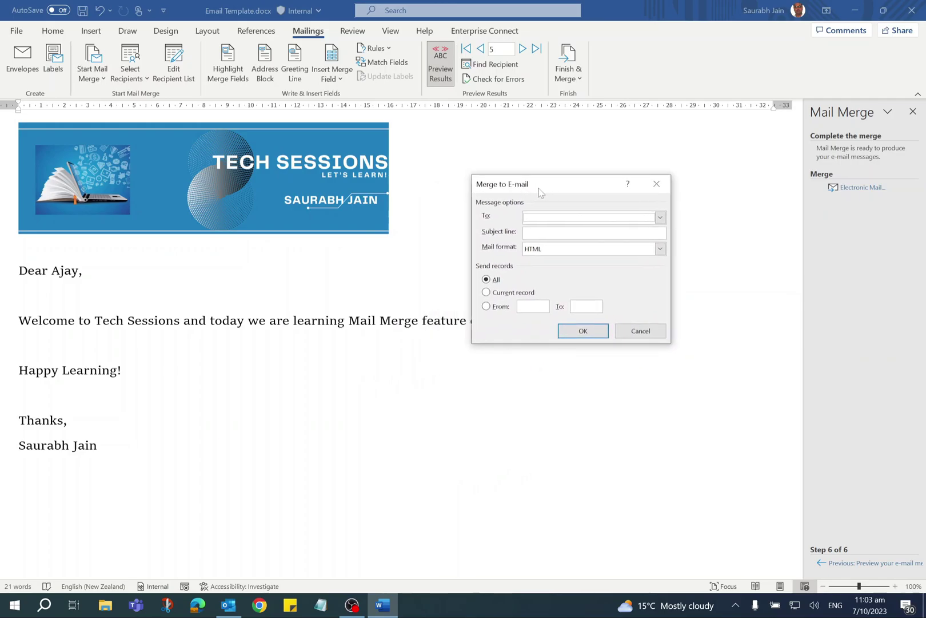
{"action": "left_click", "coordinate": [566, 217]}
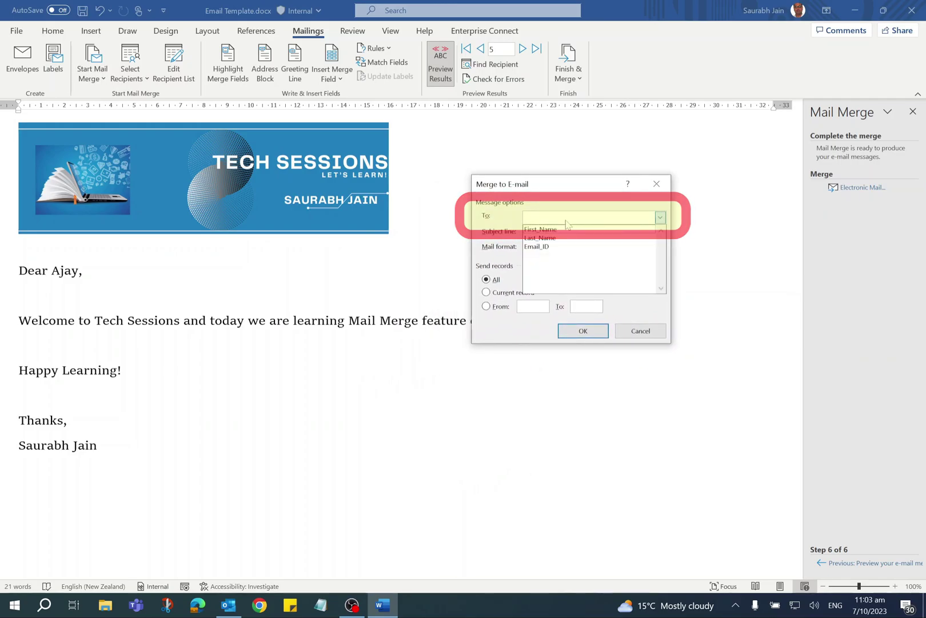
{"action": "left_click", "coordinate": [547, 247]}
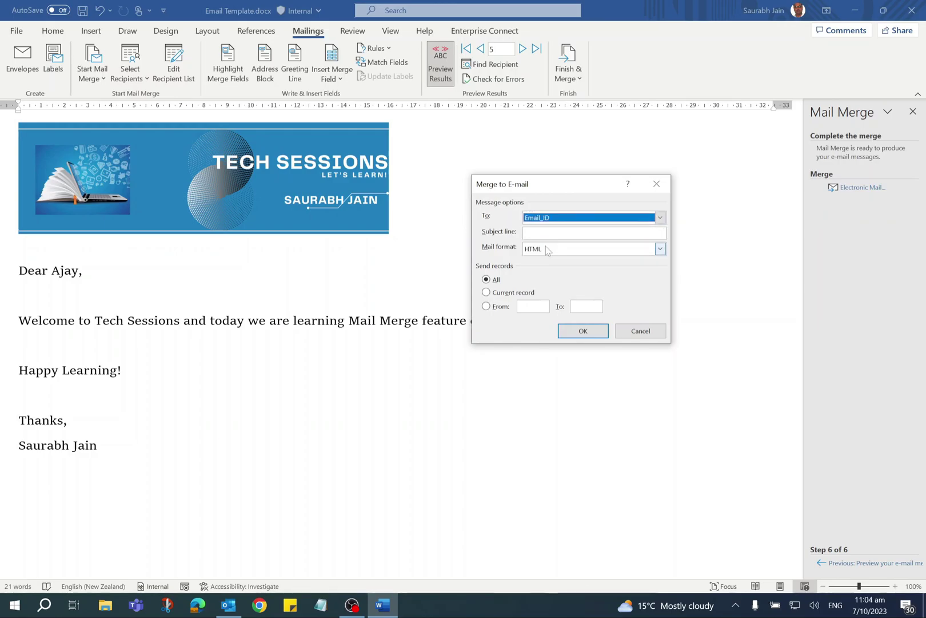
{"action": "left_click", "coordinate": [546, 233]}
{"action": "type", "text": "Welcome to "}
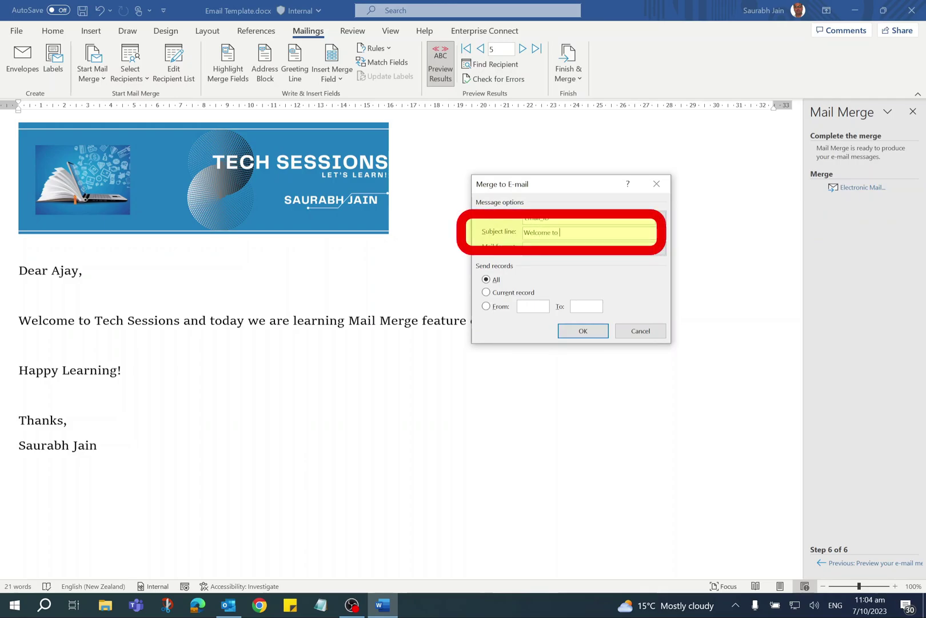
{"action": "type", "text": "Tech Sessions"}
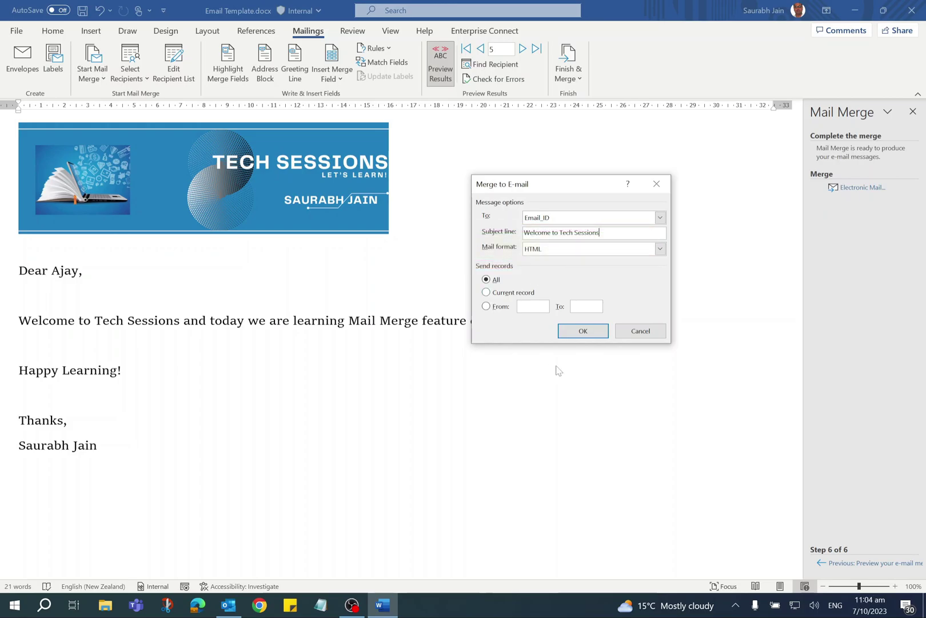
{"action": "left_click", "coordinate": [584, 331]}
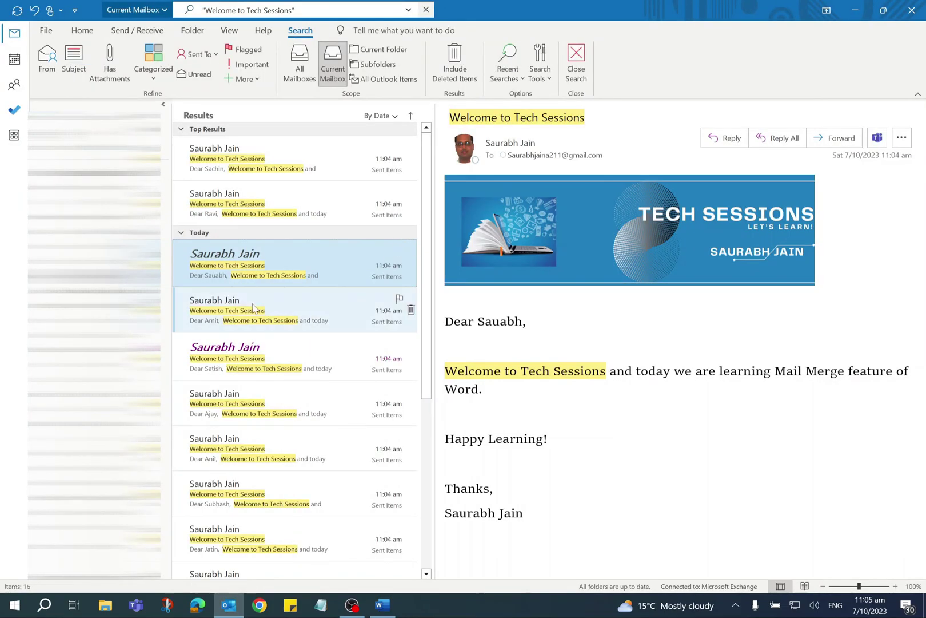
- Step through the sent 'Welcome to Tech Sessions' messages in Outlook, checking each personalised greeting
{"action": "left_click", "coordinate": [253, 309]}
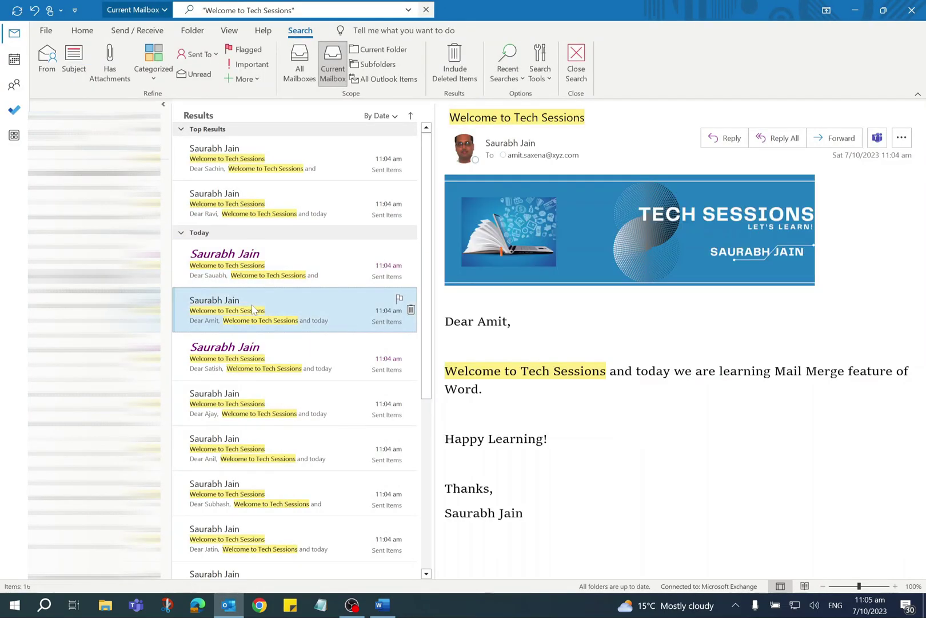
{"action": "key", "text": "Down"}
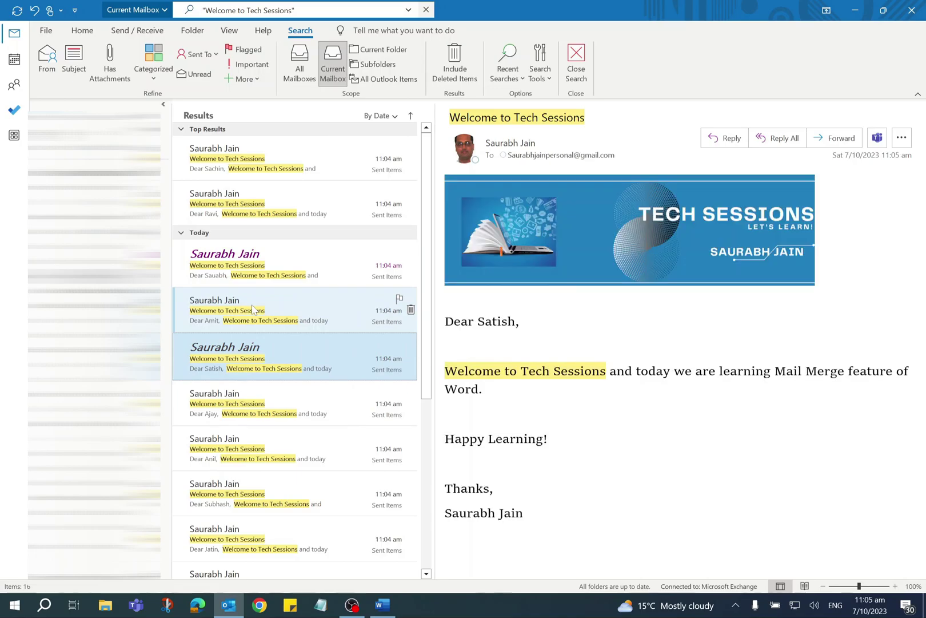
{"action": "key", "text": "Down"}
{"action": "key", "text": "Down"}
{"action": "key", "text": "Down"}
{"action": "key", "text": "Down"}
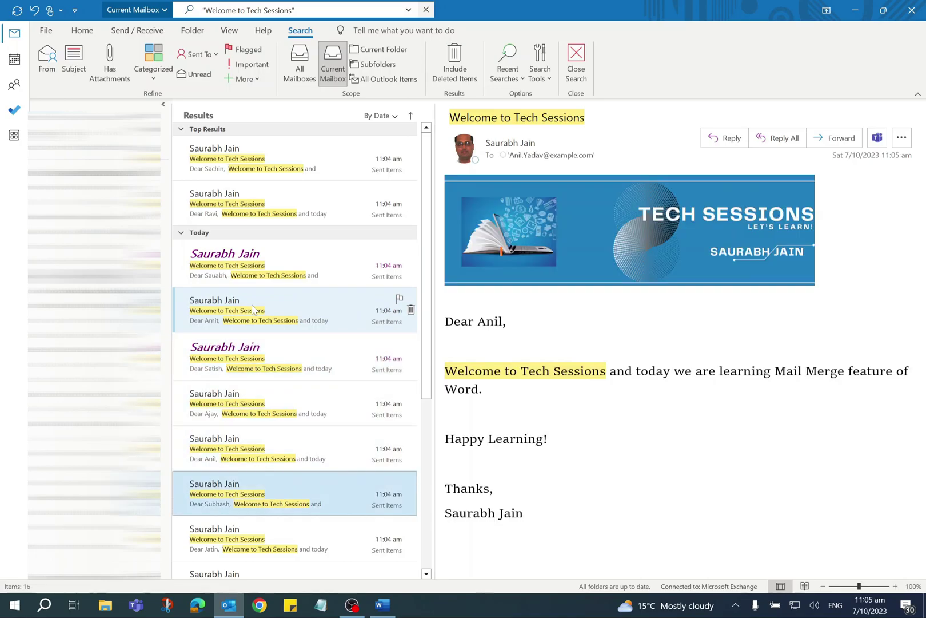
{"action": "key", "text": "Down"}
{"action": "key", "text": "Down"}
{"action": "key", "text": "Down"}
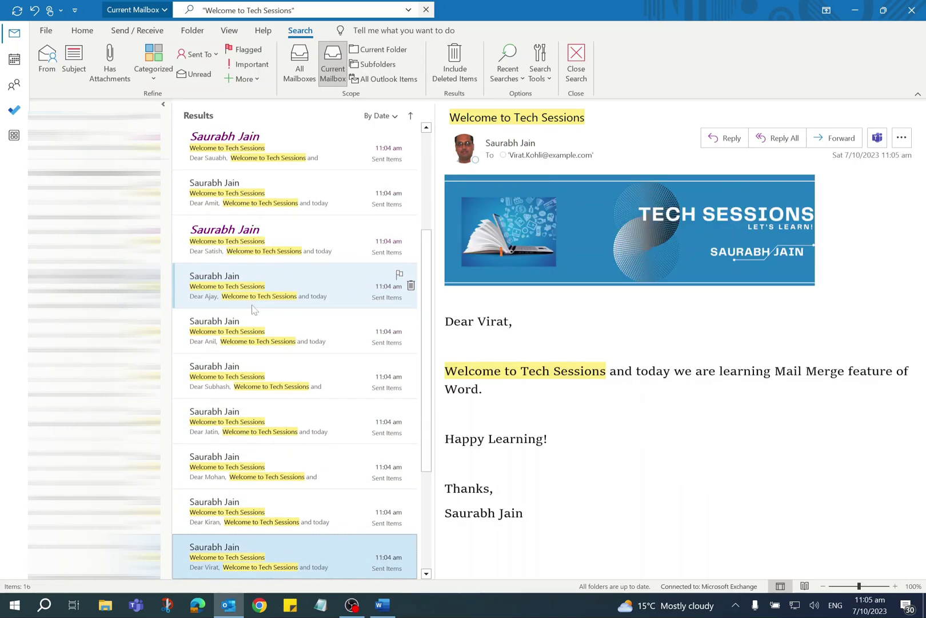